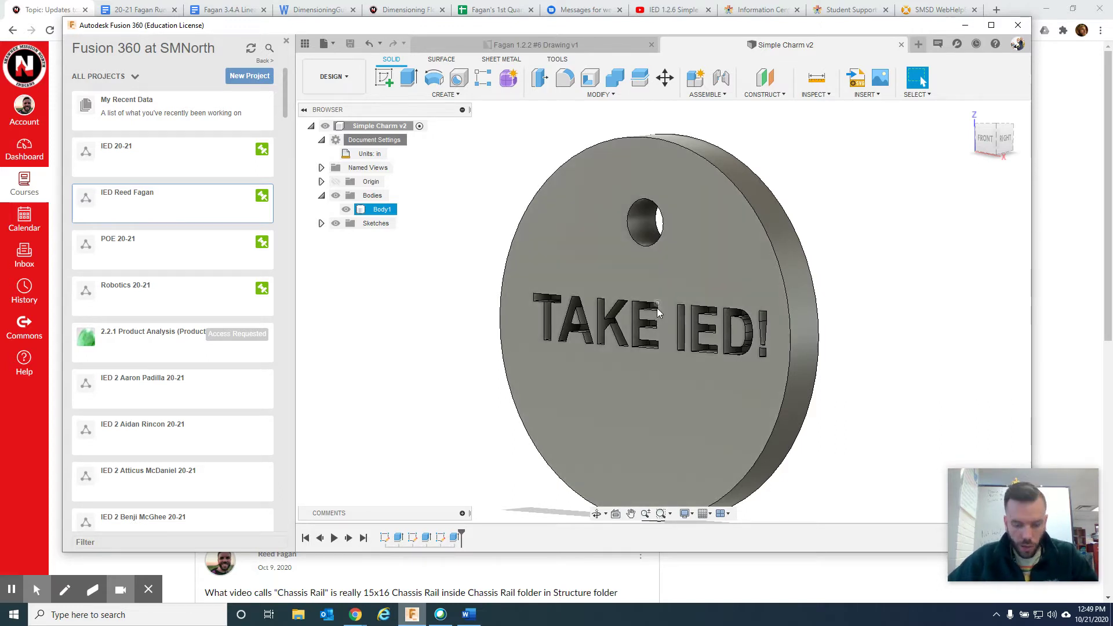
# Step: Measure the height of the letter K in the charm's engraved text between its upper and lower corner vertices
pyautogui.keyDown('shift'); pyautogui.moveTo(656, 293); pyautogui.dragTo(687, 290, button='middle'); pyautogui.keyUp('shift')
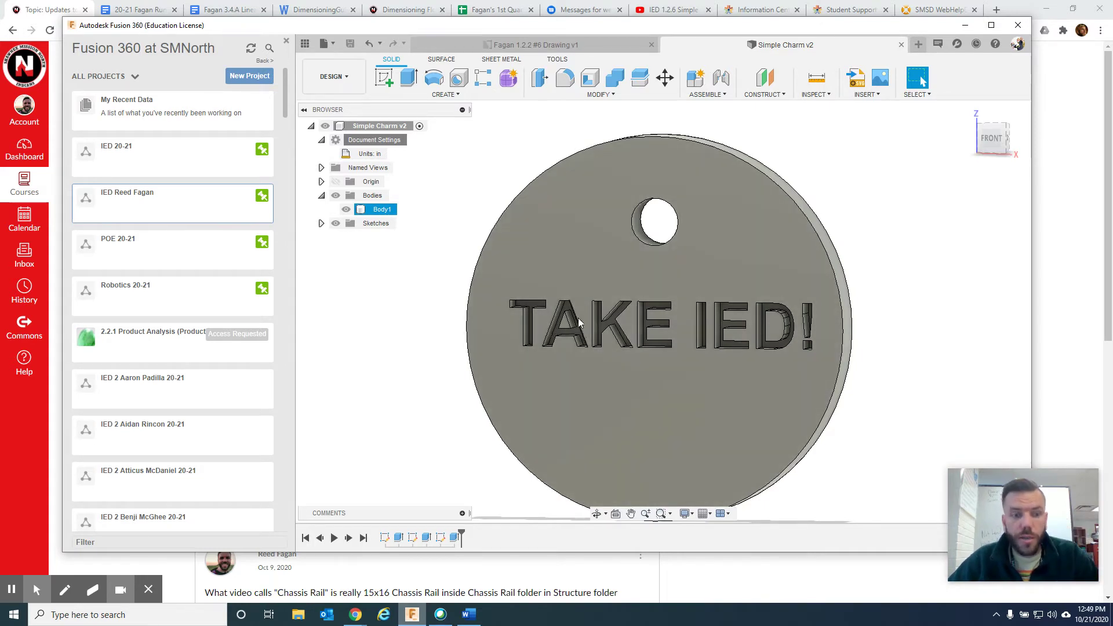
pyautogui.click(817, 80)
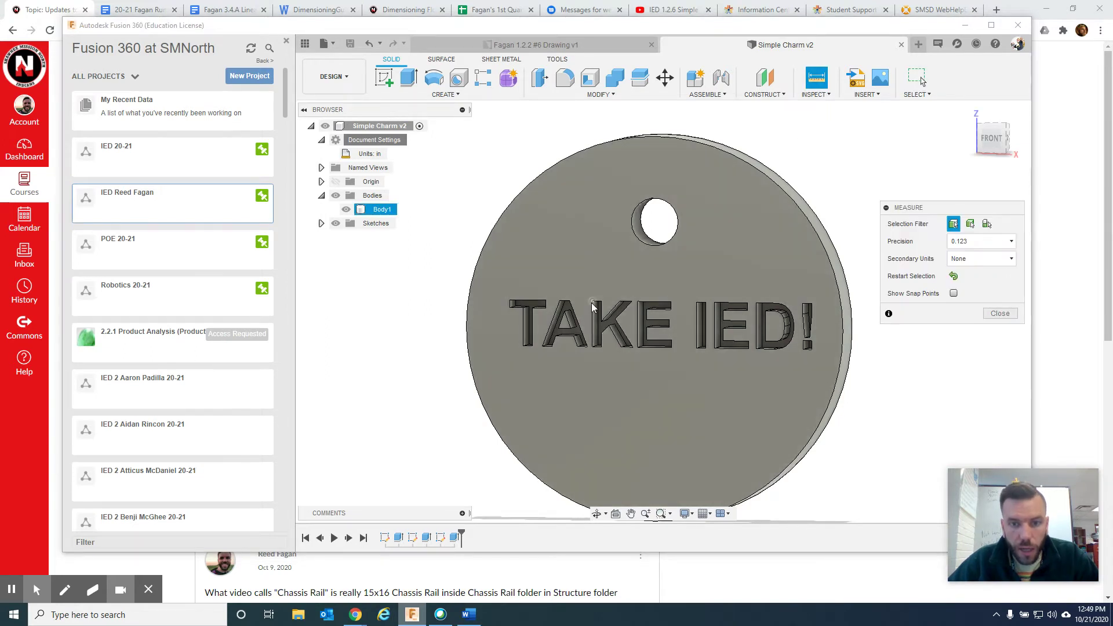
pyautogui.click(592, 302)
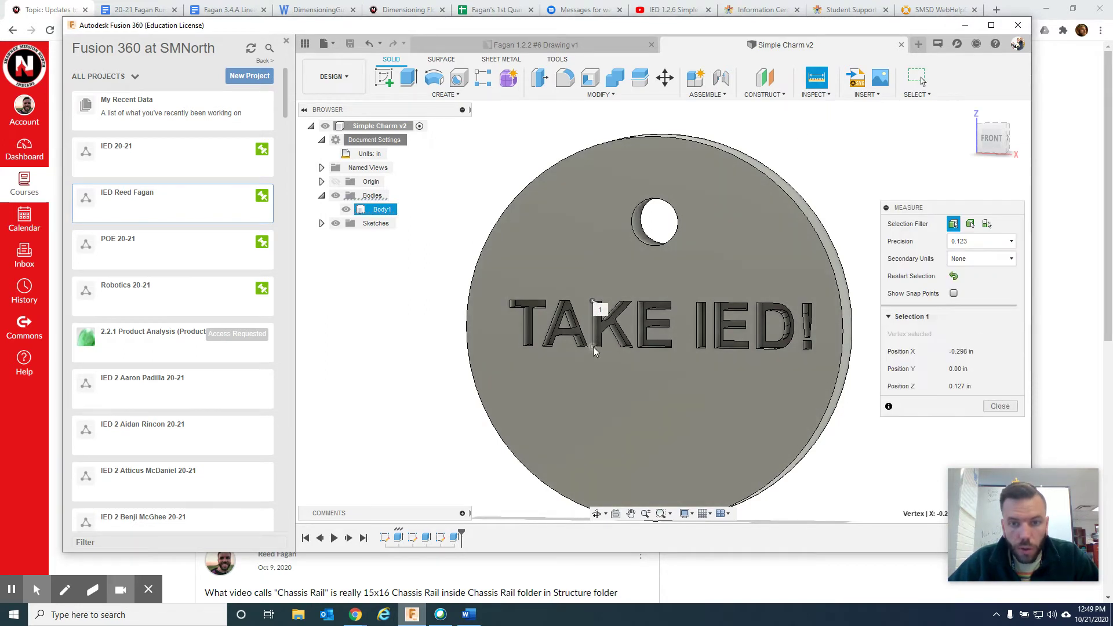
pyautogui.click(594, 350)
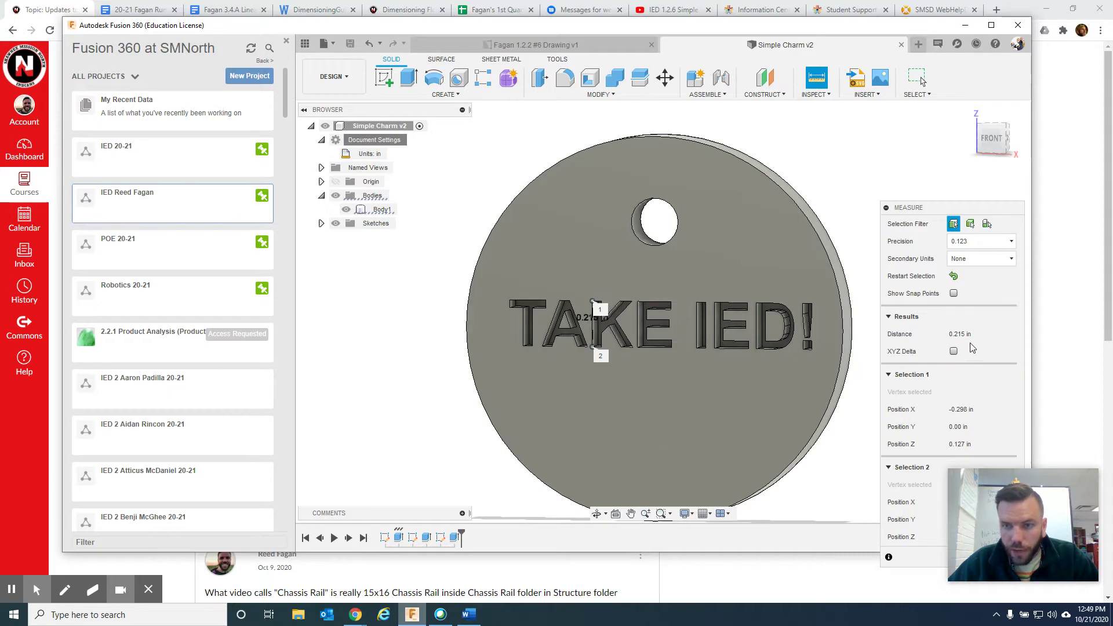
pyautogui.moveTo(930, 214)
pyautogui.mouseDown()
pyautogui.moveTo(924, 140)
pyautogui.moveTo(925, 207)
pyautogui.mouseUp()
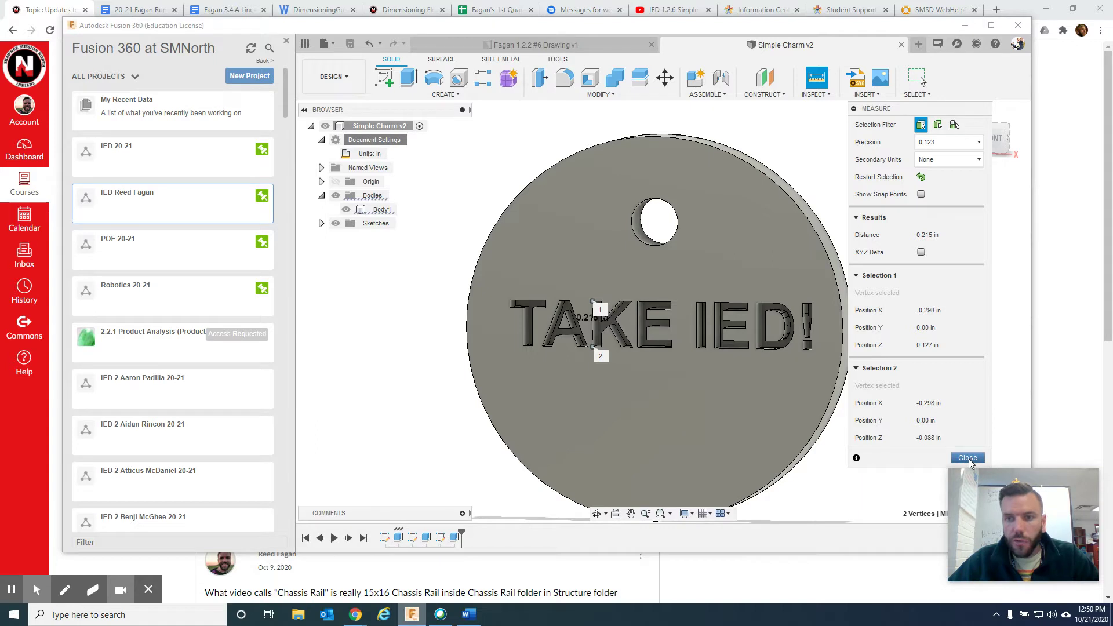
pyautogui.click(967, 458)
pyautogui.click(733, 209)
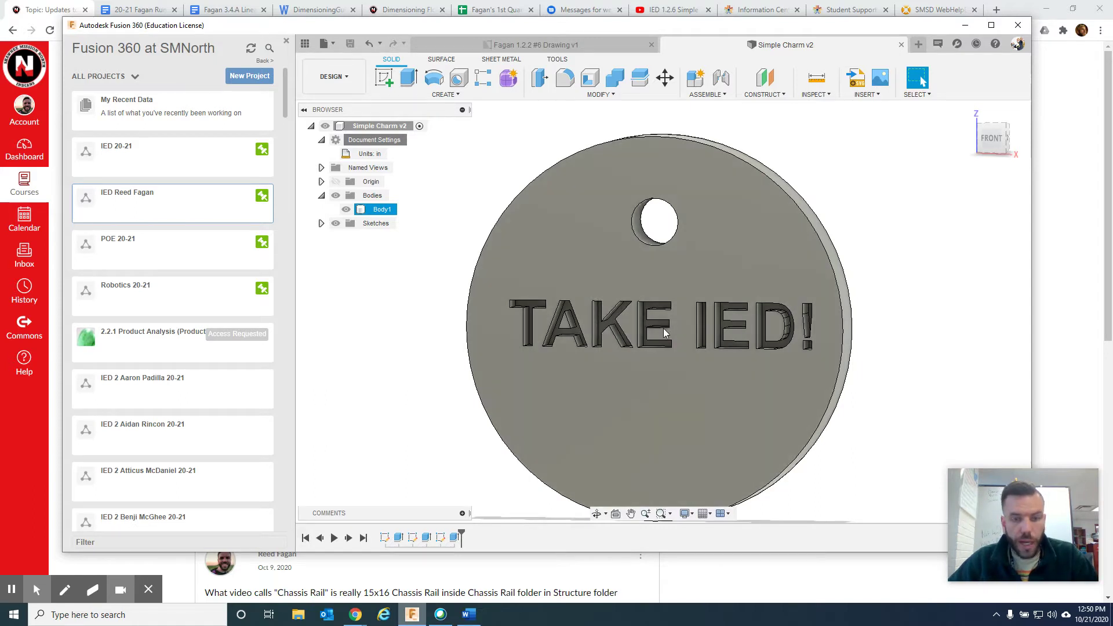
# Step: Measure the depth of the engraved text between the front and back vertical edges of the letter E
pyautogui.keyDown('shift'); pyautogui.moveTo(664, 333); pyautogui.dragTo(648, 335, button='middle'); pyautogui.keyUp('shift')
pyautogui.click(816, 77)
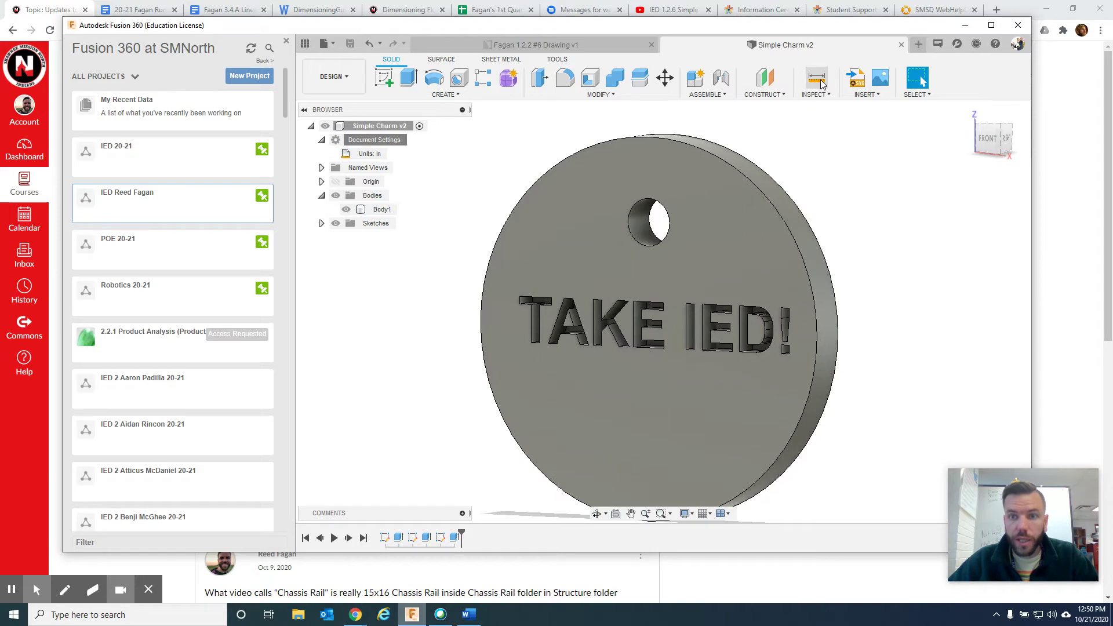
pyautogui.click(646, 328)
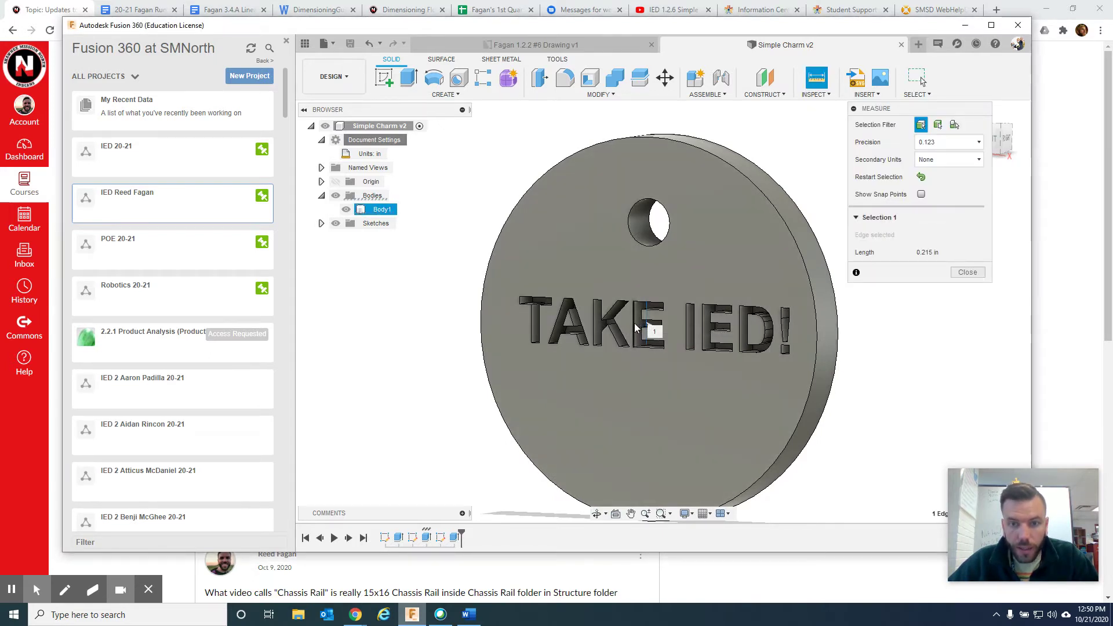
pyautogui.click(641, 330)
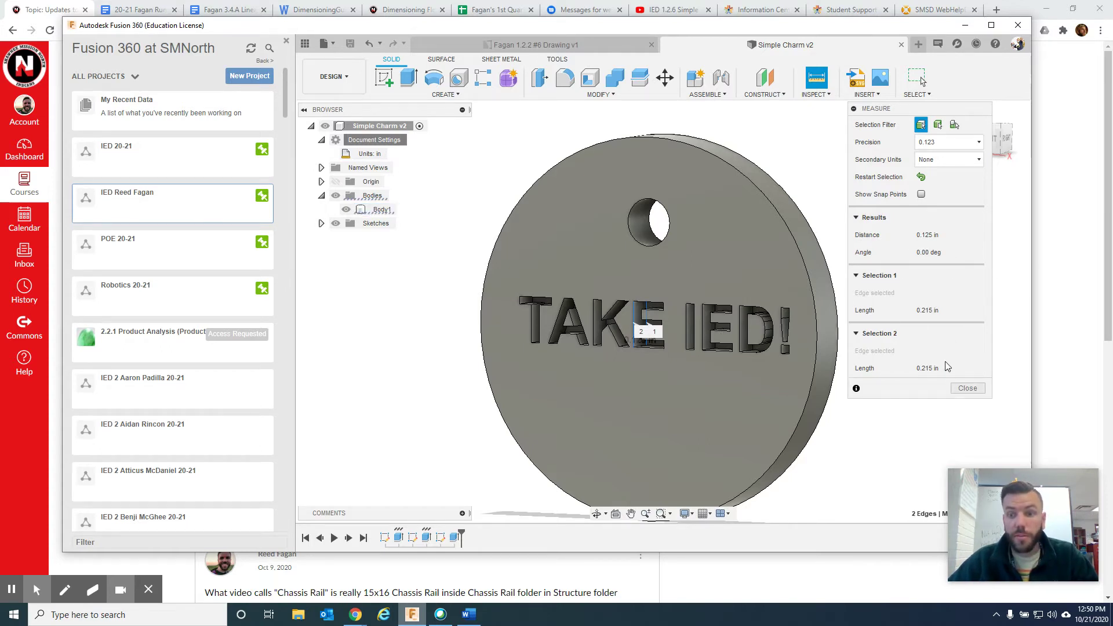
pyautogui.click(967, 388)
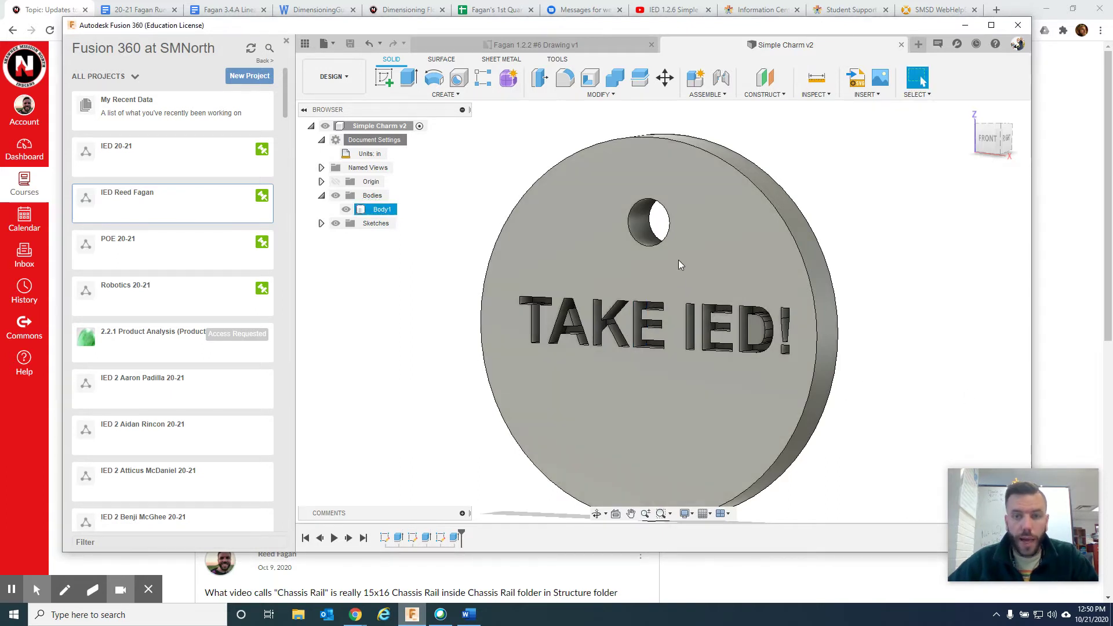
# Step: Measure the diameter of the charm's hole from its front circular edge
pyautogui.keyDown('shift'); pyautogui.moveTo(684, 261); pyautogui.dragTo(712, 260, button='middle'); pyautogui.keyUp('shift')
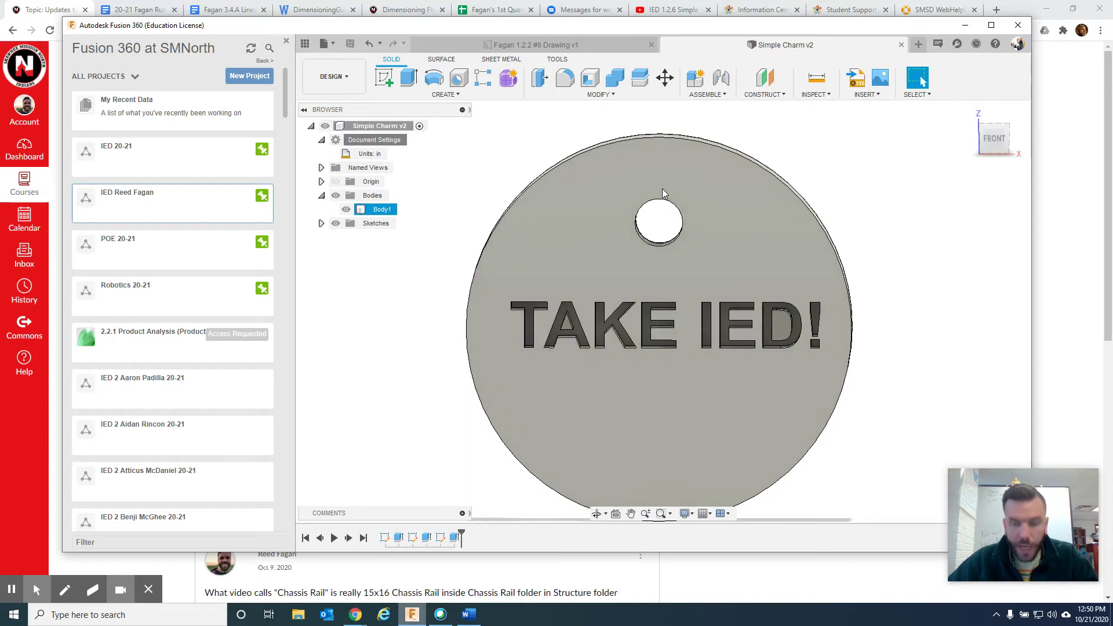
pyautogui.click(816, 77)
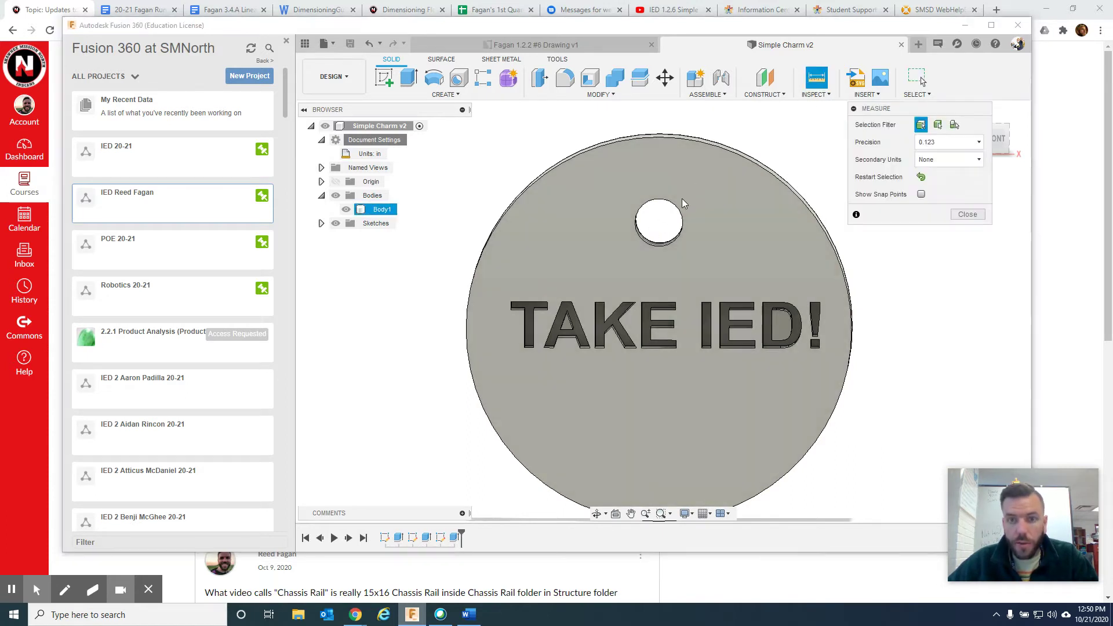
pyautogui.click(682, 216)
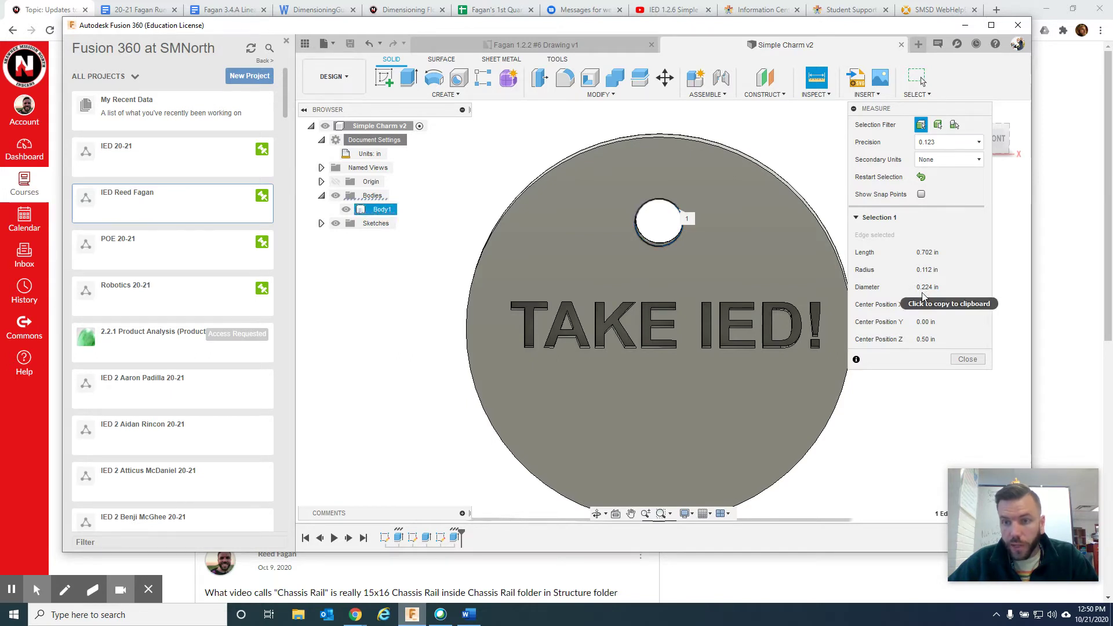
pyautogui.click(966, 360)
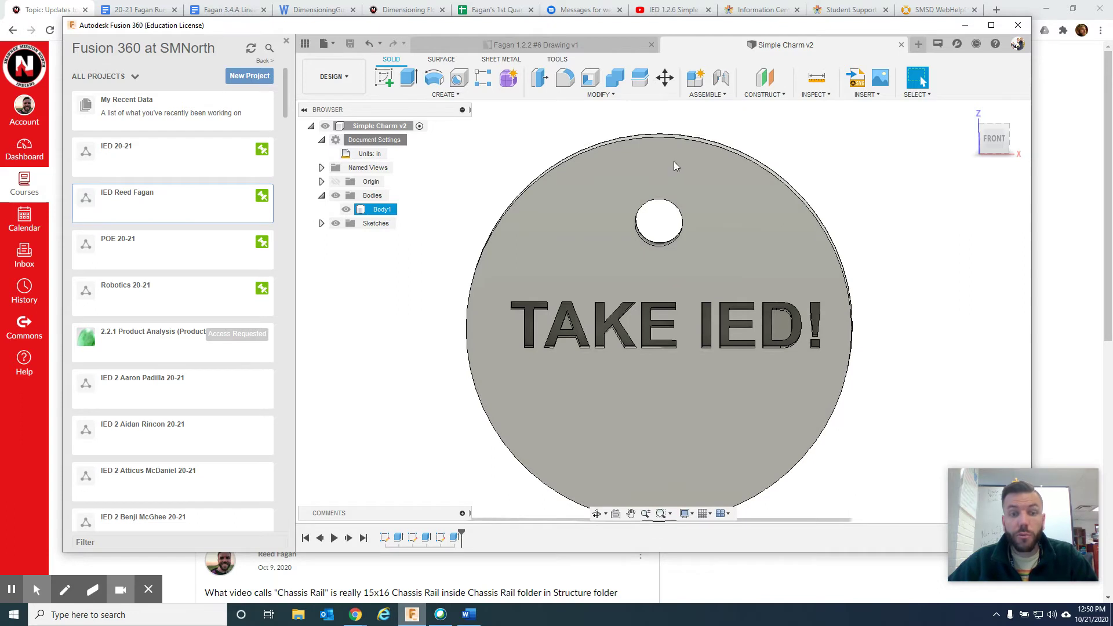
# Step: Measure the distance between the charm's outer circular edge and the edge of the hole
pyautogui.click(817, 86)
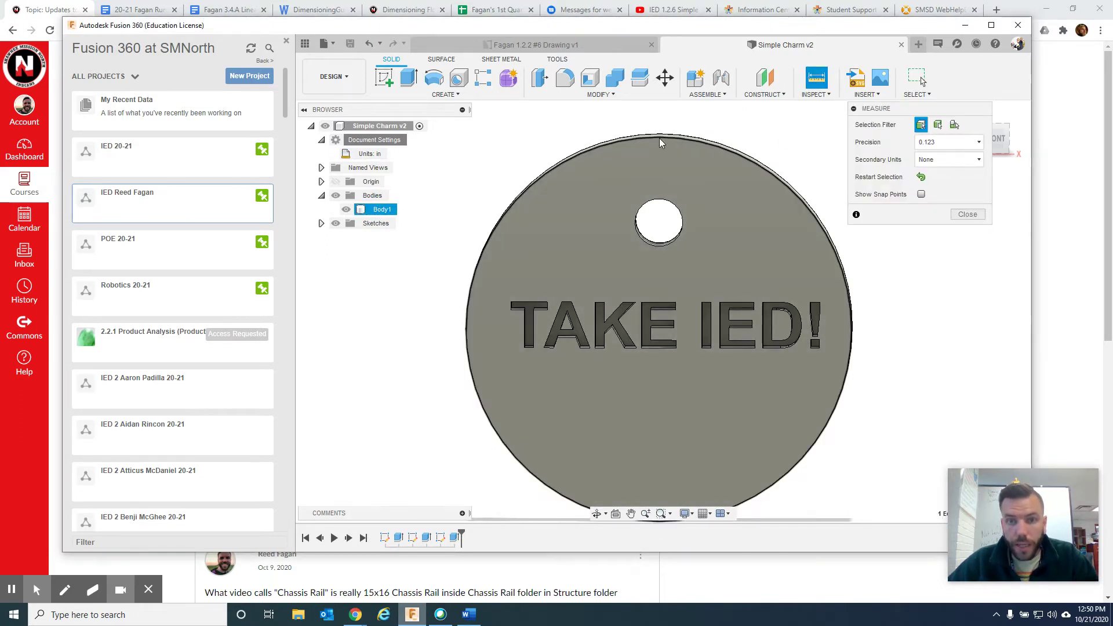
pyautogui.click(659, 138)
pyautogui.click(659, 199)
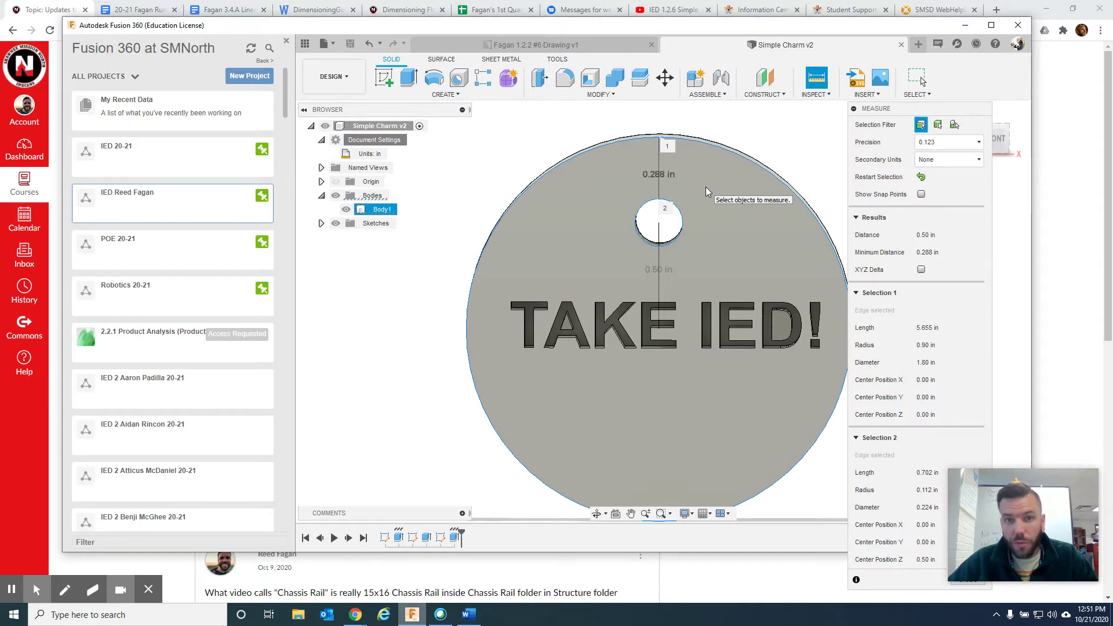
pyautogui.keyDown('shift'); pyautogui.moveTo(705, 186); pyautogui.dragTo(661, 179, button='middle'); pyautogui.keyUp('shift')
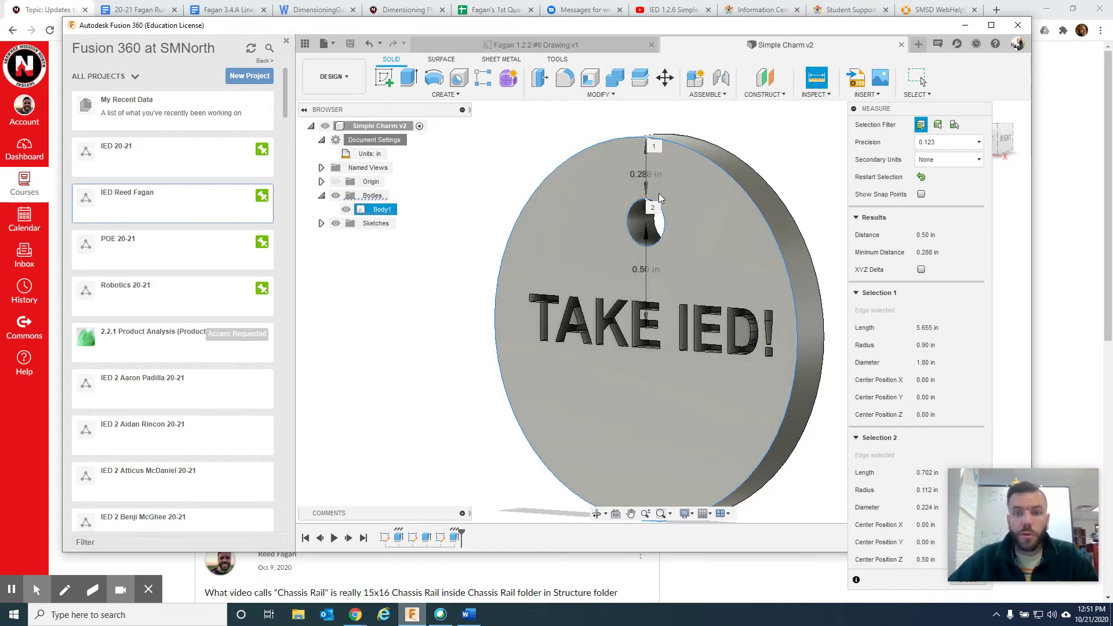
pyautogui.moveTo(935, 110); pyautogui.dragTo(810, 53)
pyautogui.click(843, 522)
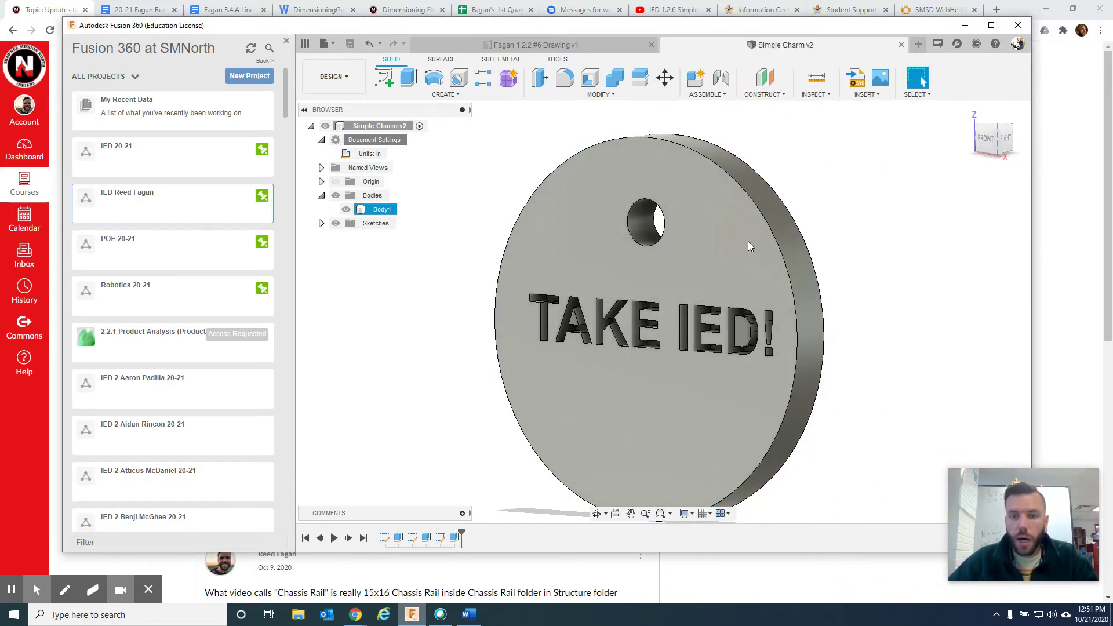
# Step: Create a new drawing from the full charm design on an A (11in x 8.5in) sheet
pyautogui.click(987, 139)
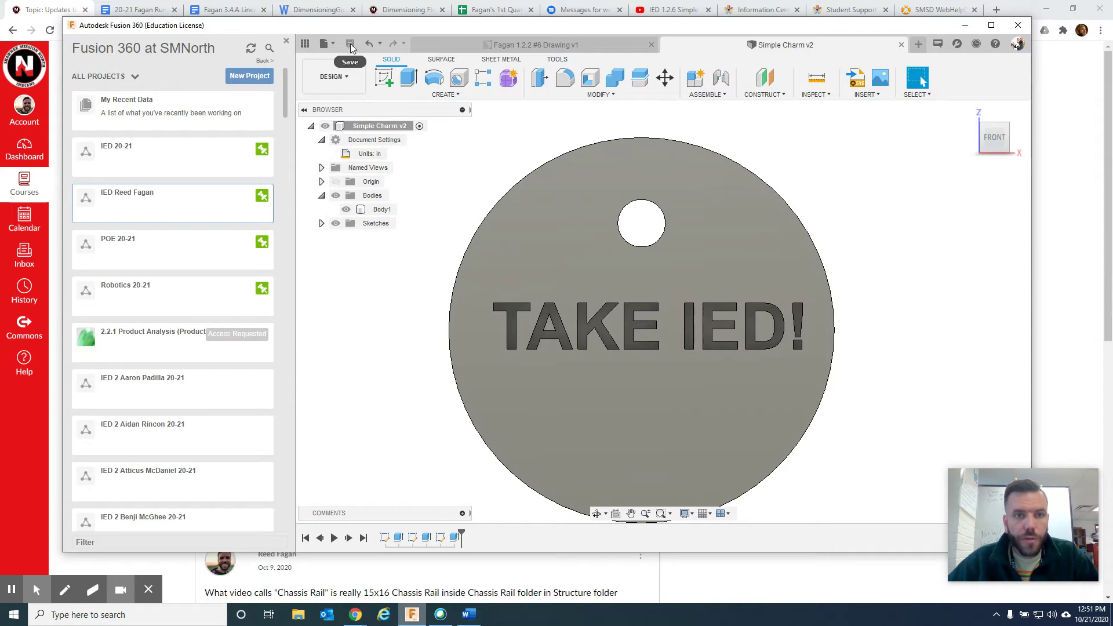
pyautogui.click(351, 81)
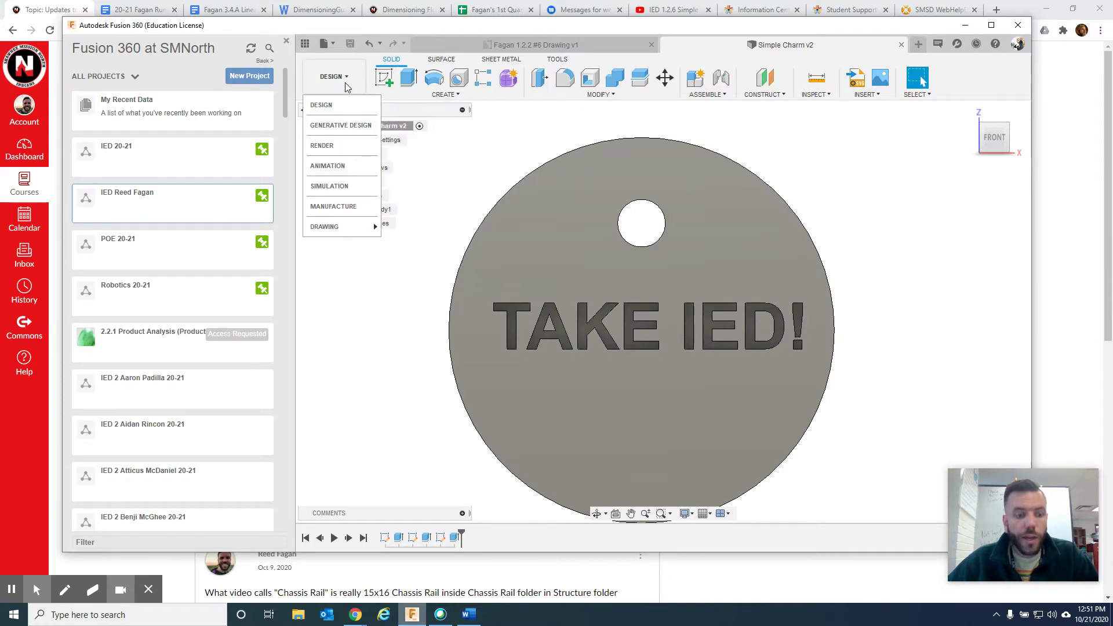
pyautogui.click(346, 85)
pyautogui.moveTo(324, 226)
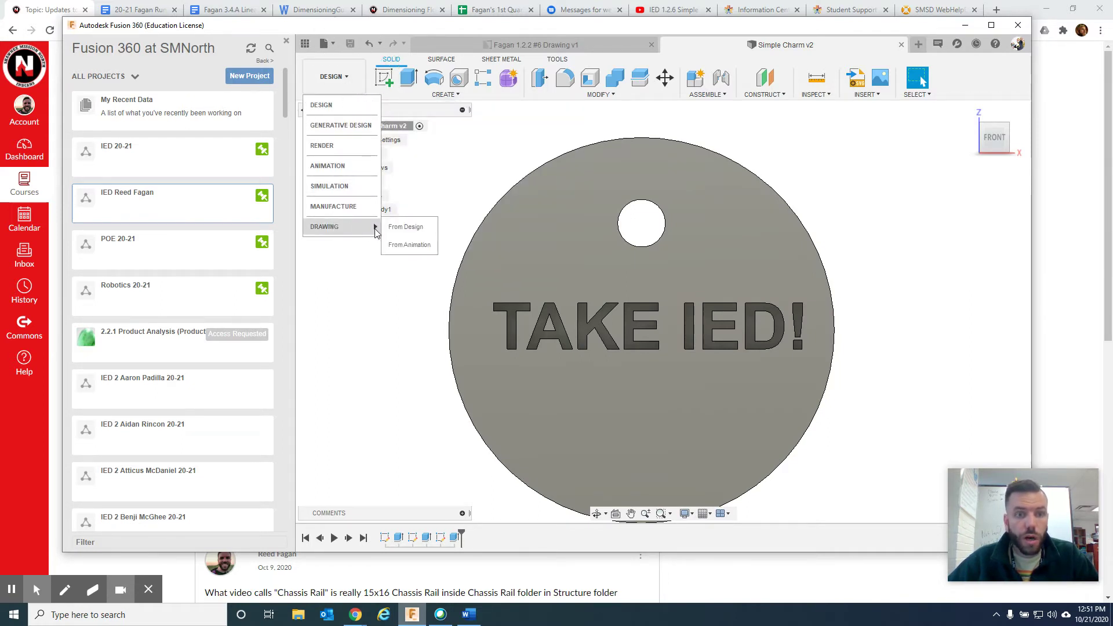
pyautogui.click(411, 231)
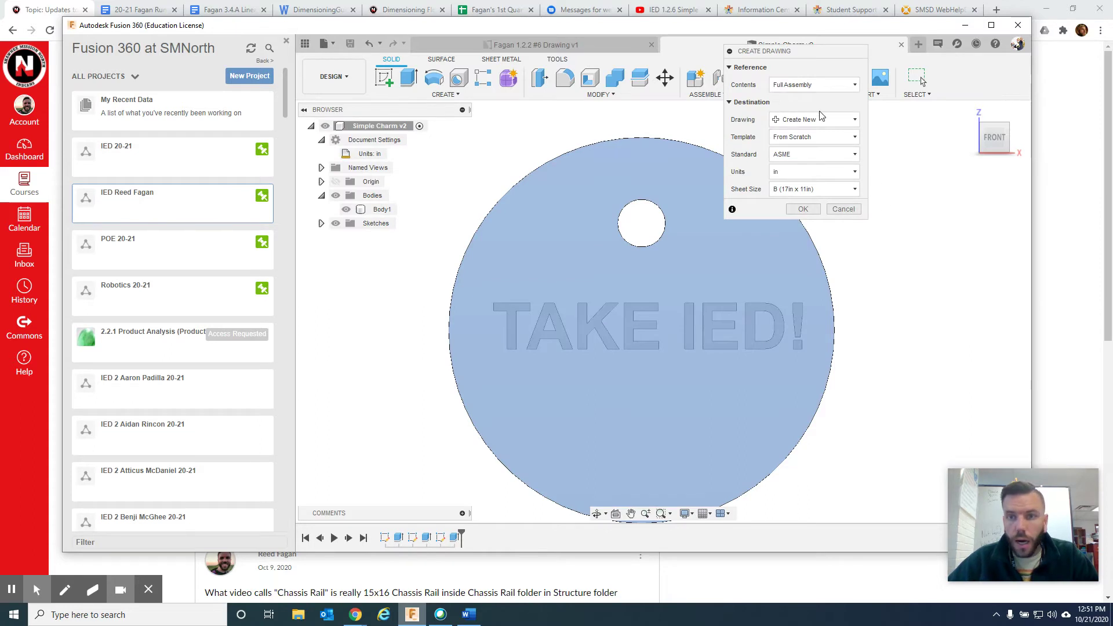
pyautogui.click(856, 190)
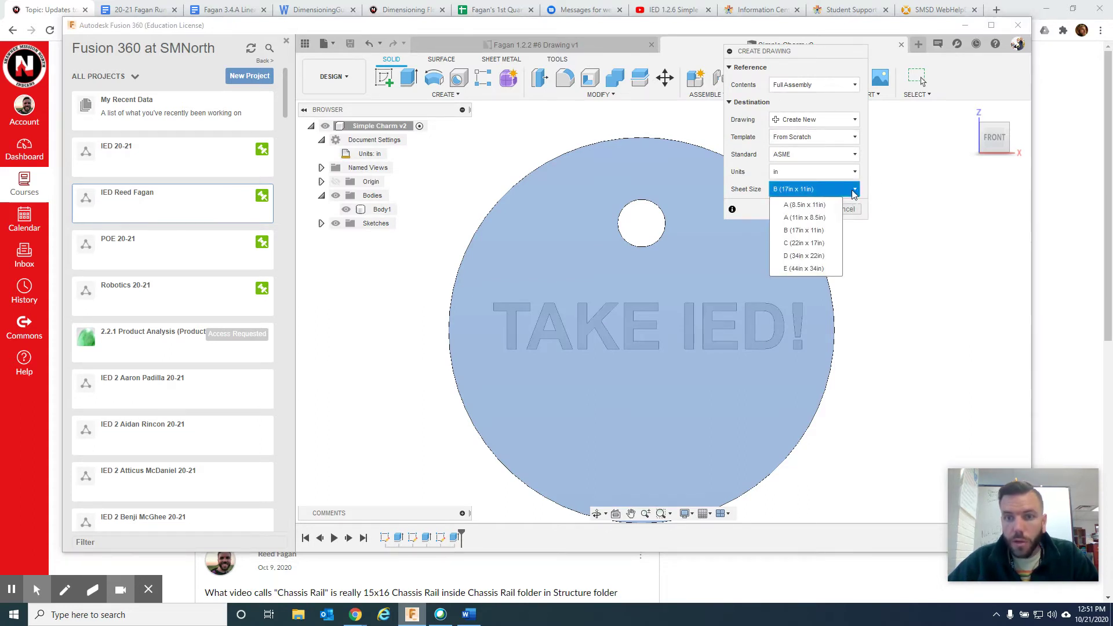
pyautogui.click(809, 218)
pyautogui.click(804, 210)
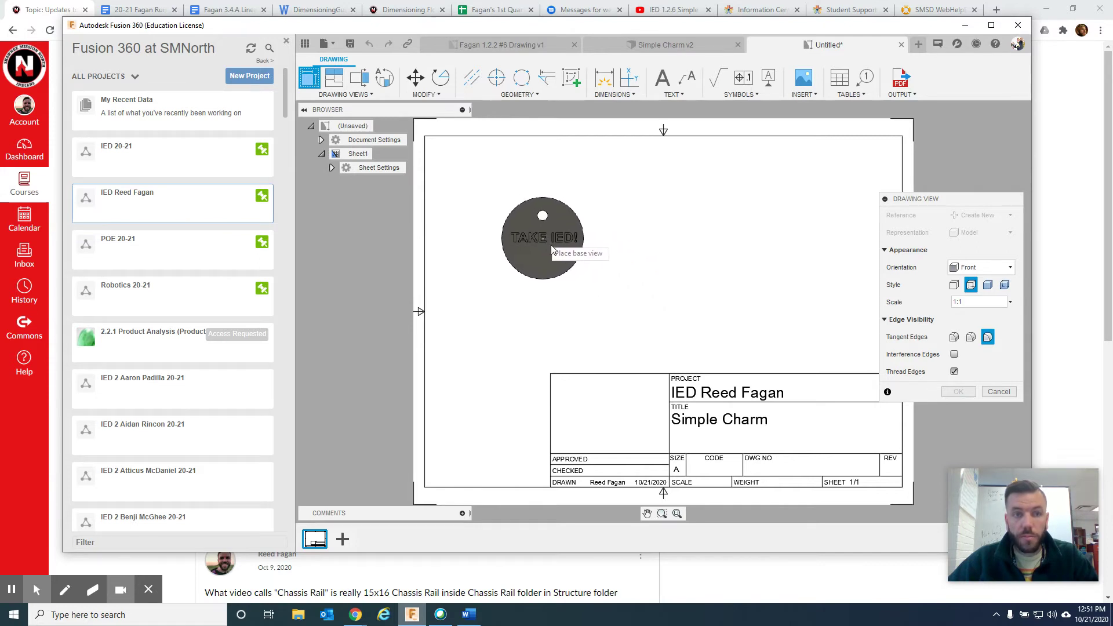
# Step: Place a front base view of the charm above the title block and project a right side view and an isometric view from it
pyautogui.click(606, 309)
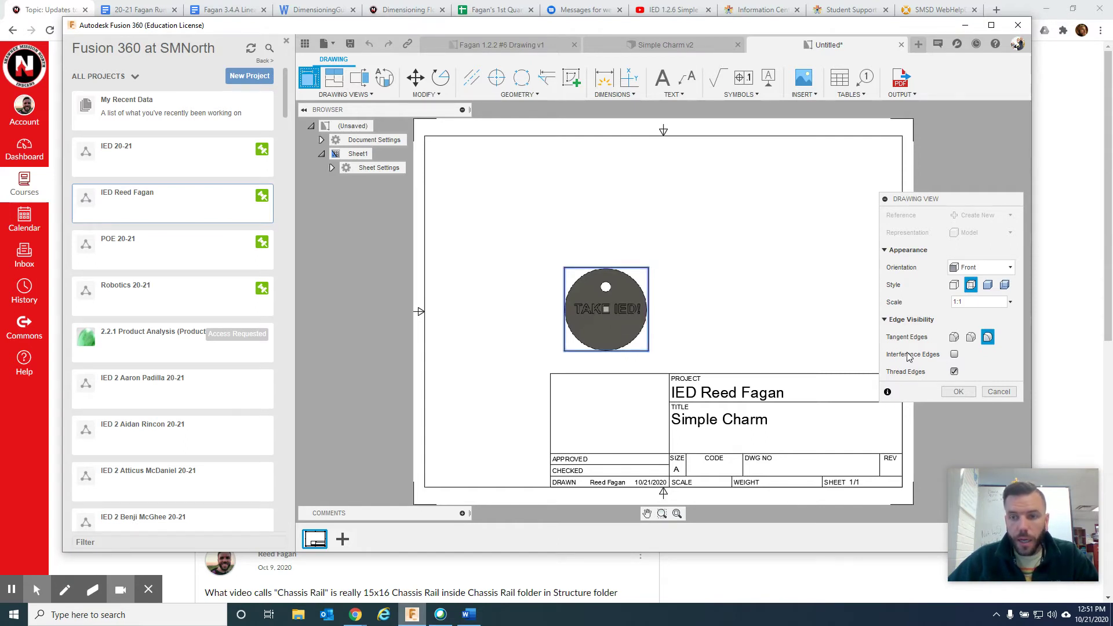
pyautogui.click(958, 391)
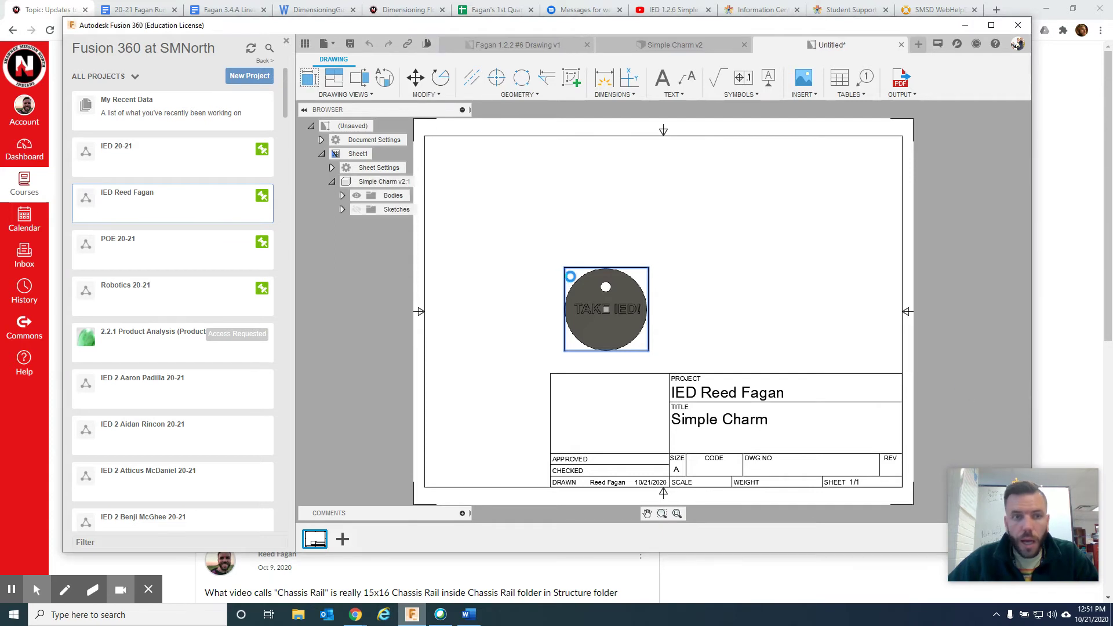
pyautogui.click(335, 78)
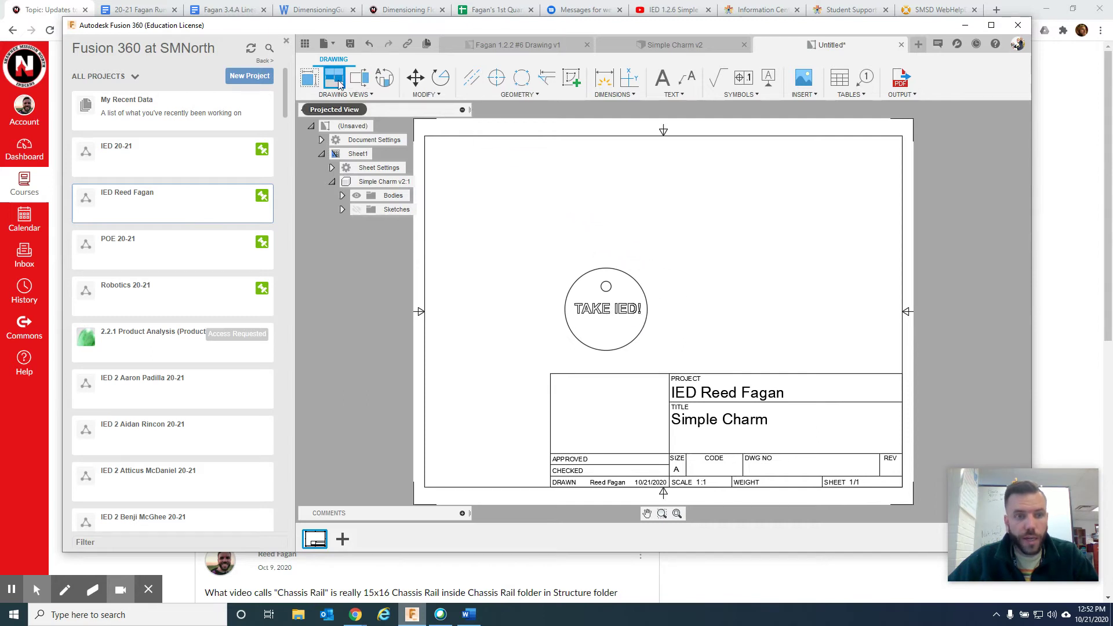
pyautogui.click(616, 323)
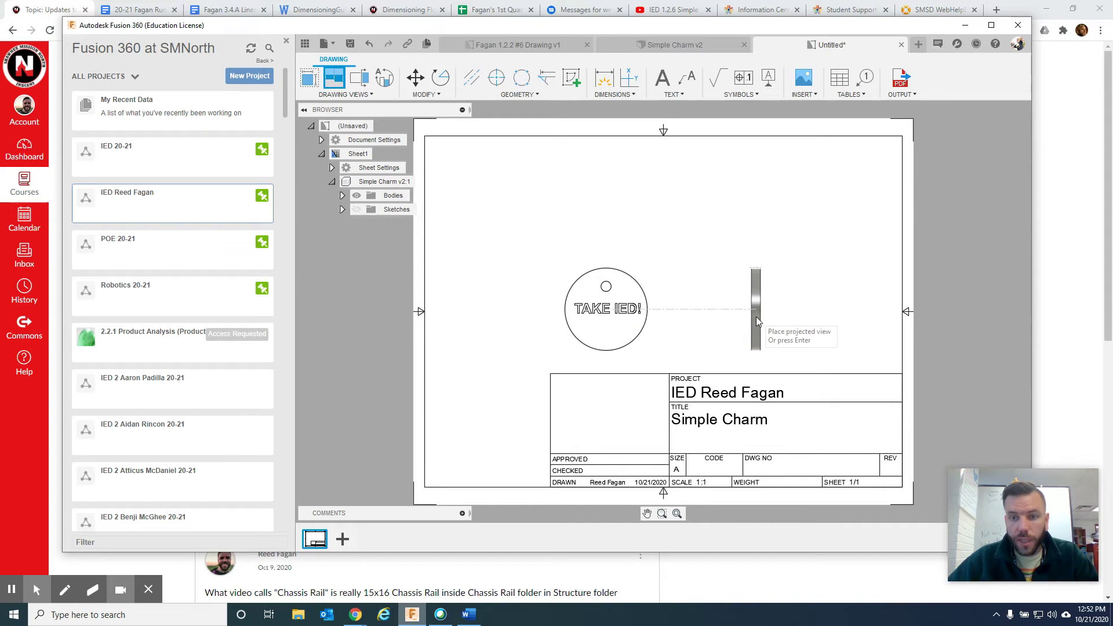
pyautogui.click(756, 316)
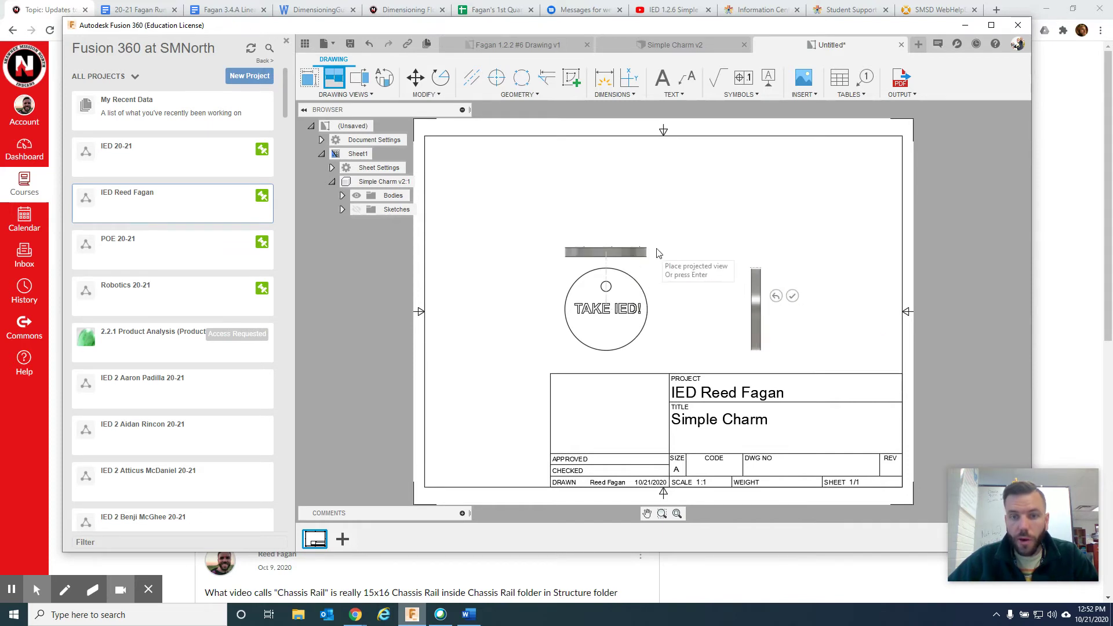
pyautogui.click(717, 197)
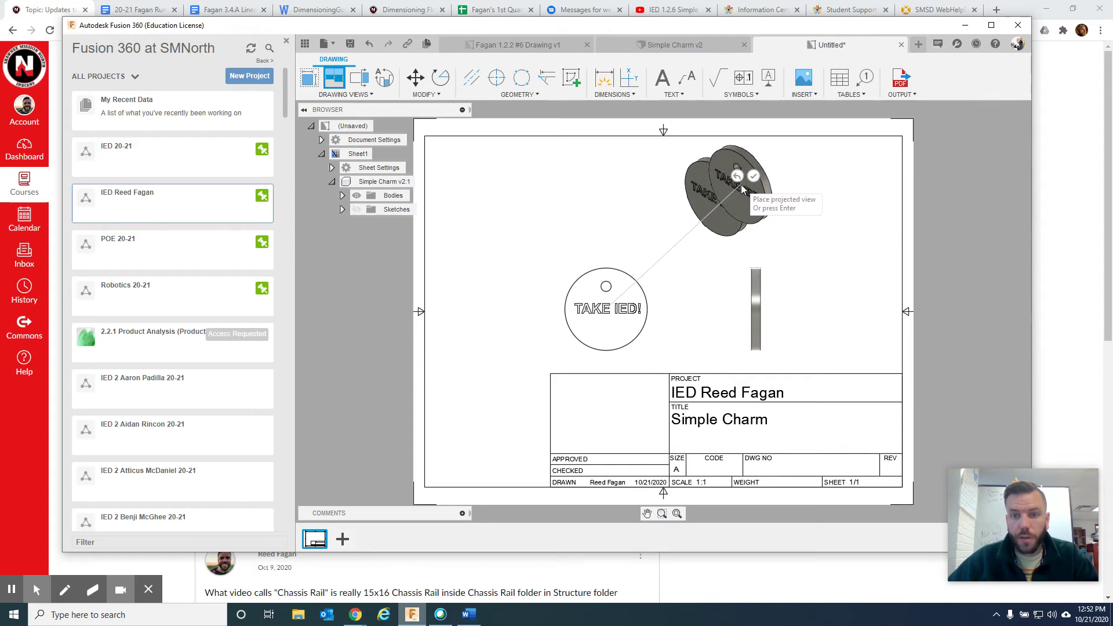
pyautogui.click(752, 176)
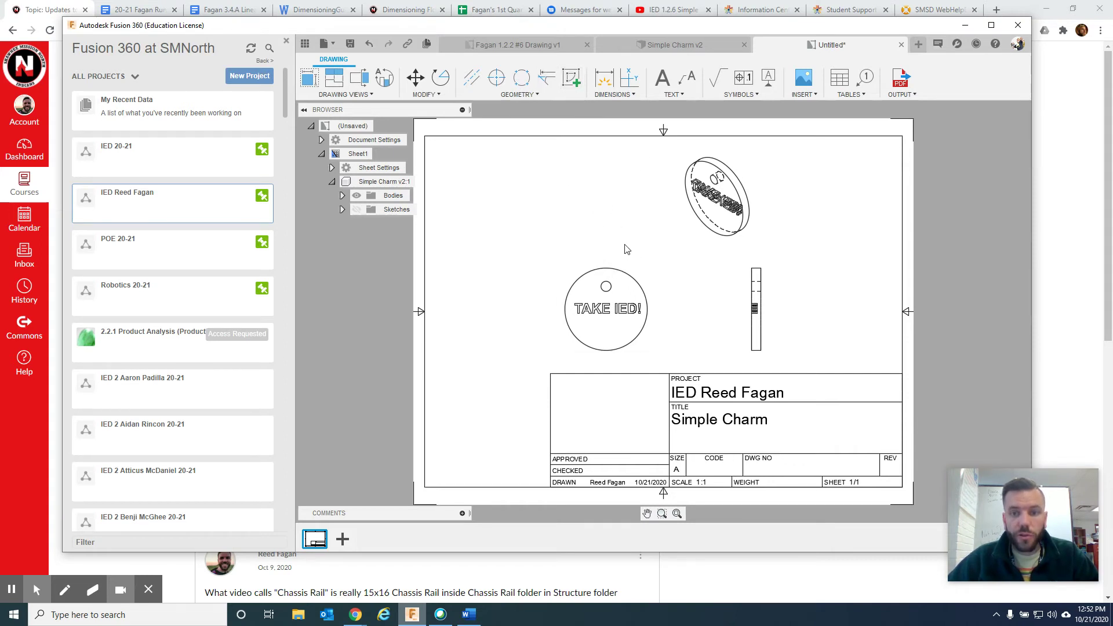
# Step: Dimension the diameter of the charm's outer circle in the front view, placing the label outside the circle at its upper right
pyautogui.click(605, 82)
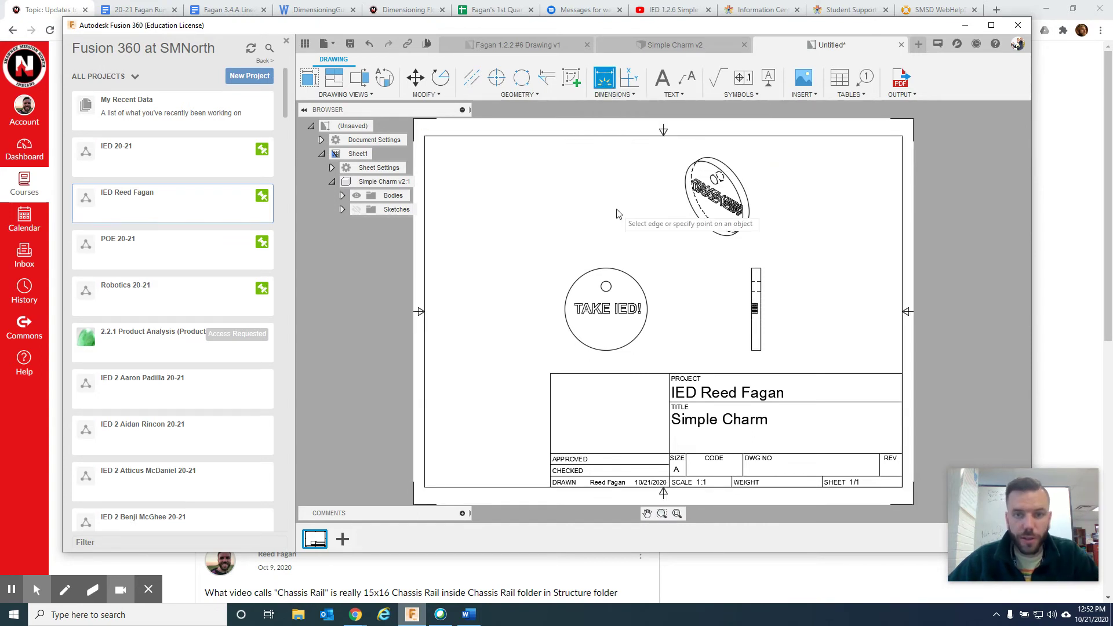
pyautogui.click(609, 269)
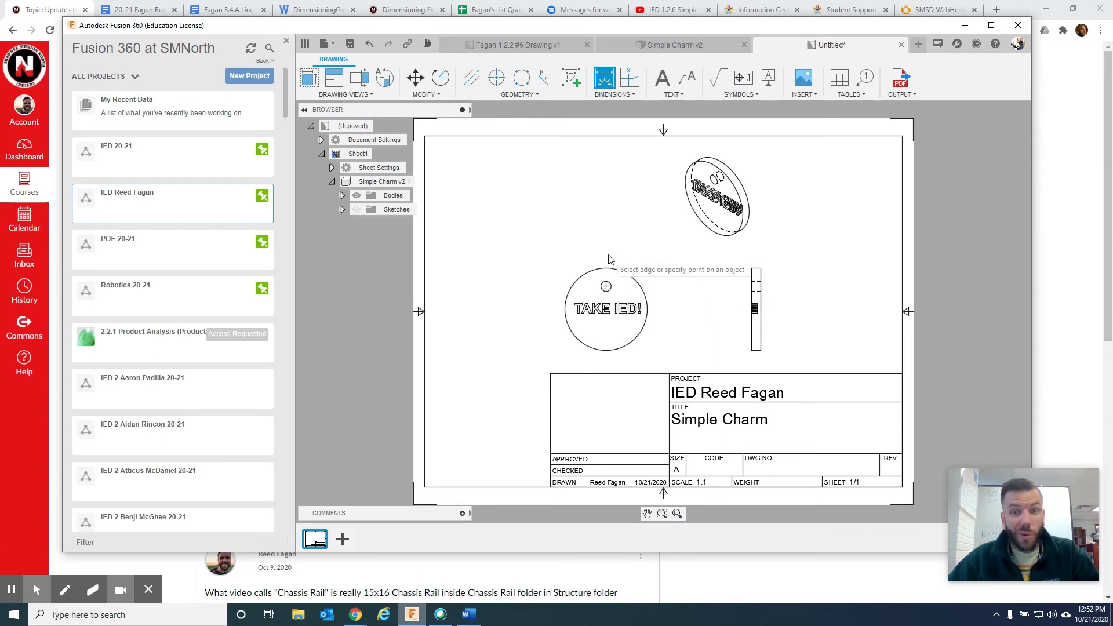
pyautogui.press('Escape')
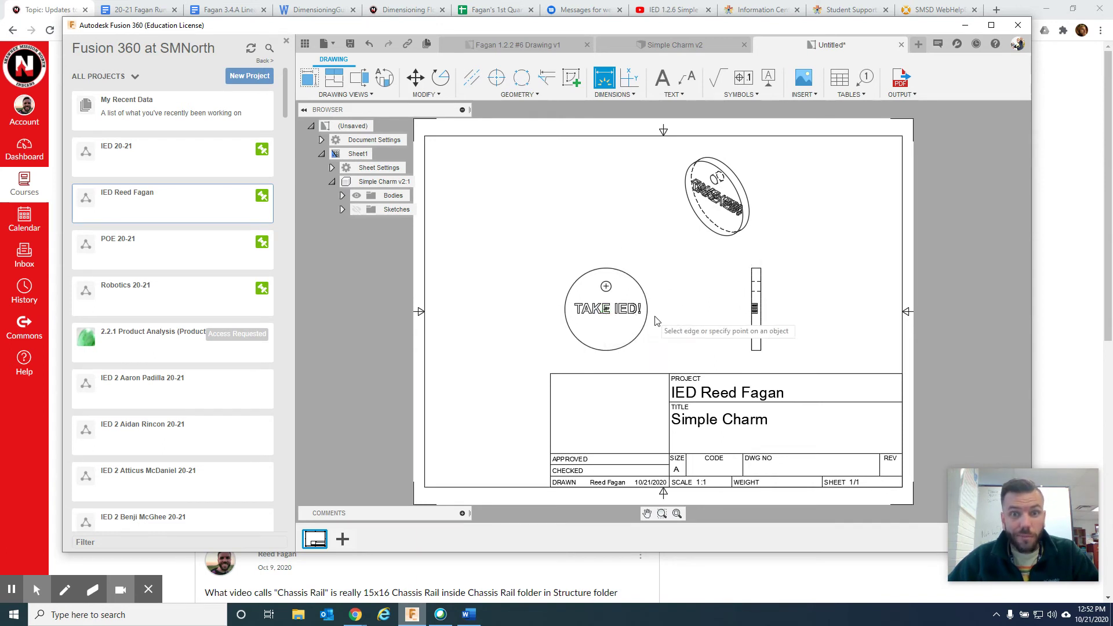
pyautogui.click(607, 268)
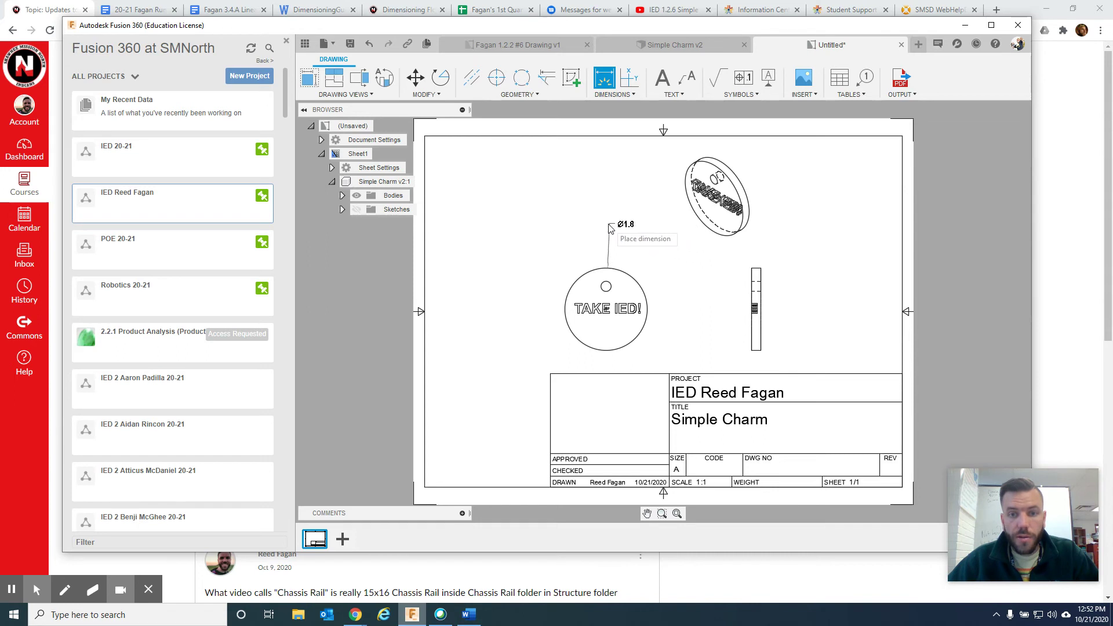
pyautogui.click(663, 260)
pyautogui.rightClick(682, 283)
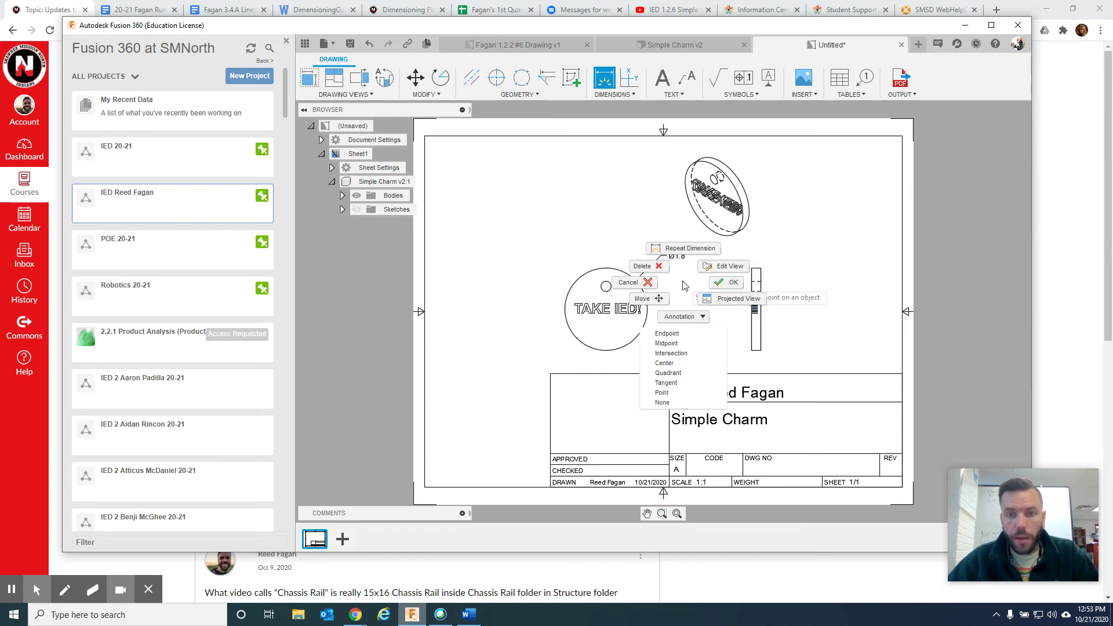
pyautogui.click(725, 283)
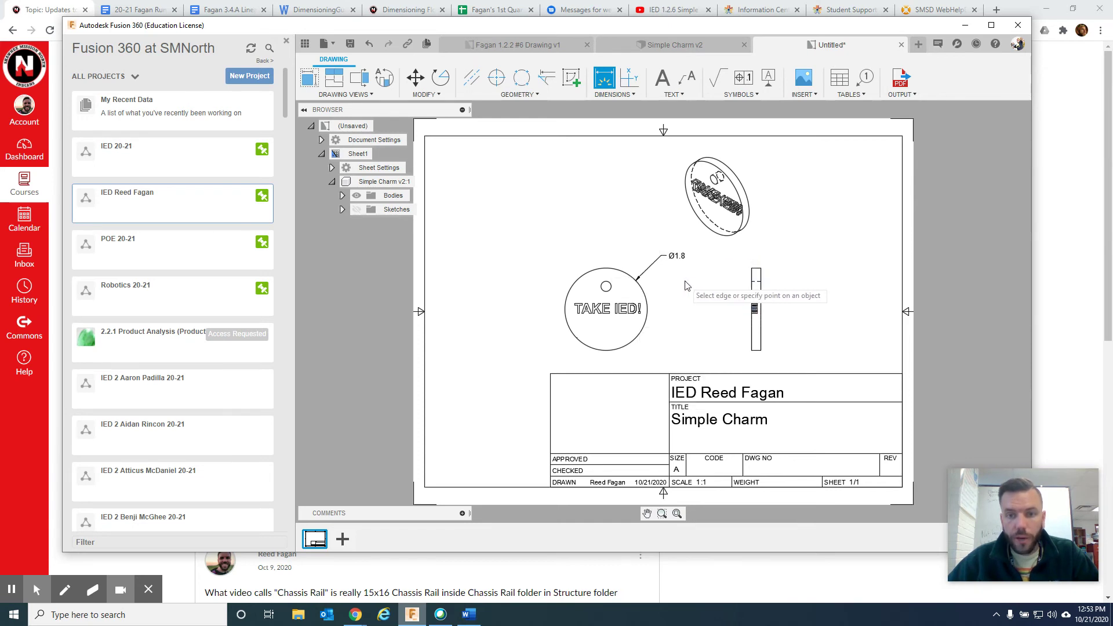
pyautogui.click(604, 77)
pyautogui.click(761, 269)
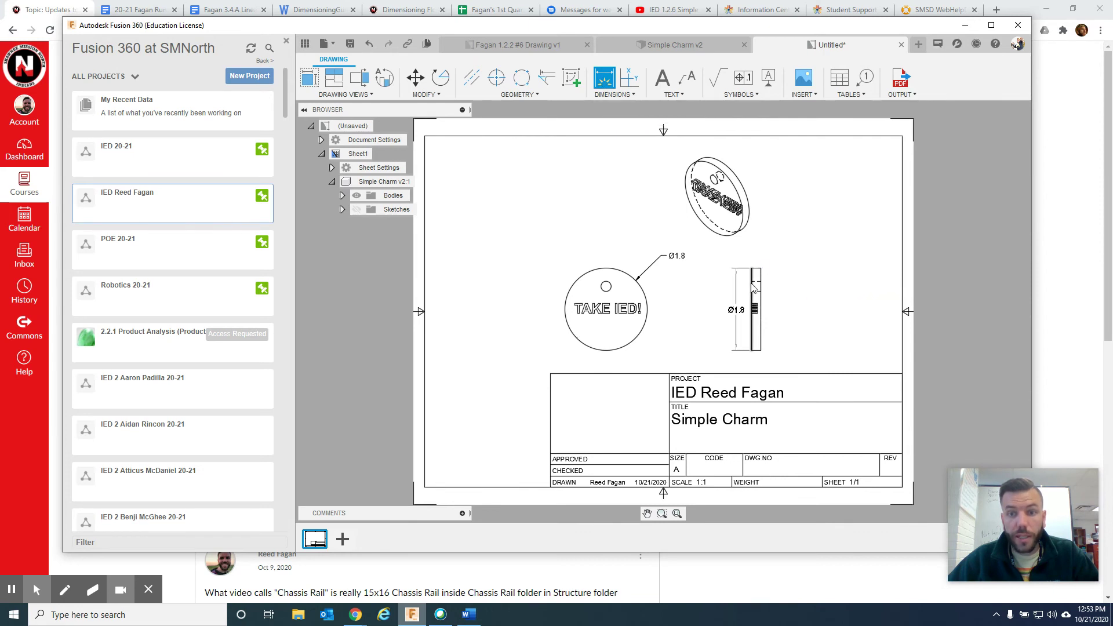
pyautogui.click(762, 348)
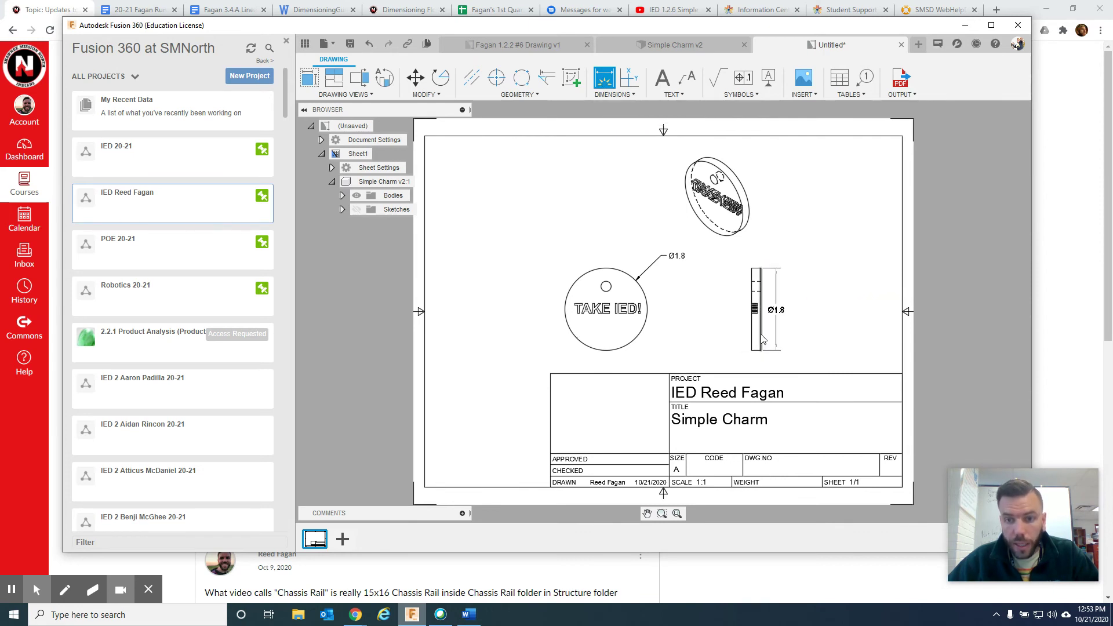
pyautogui.press('Escape')
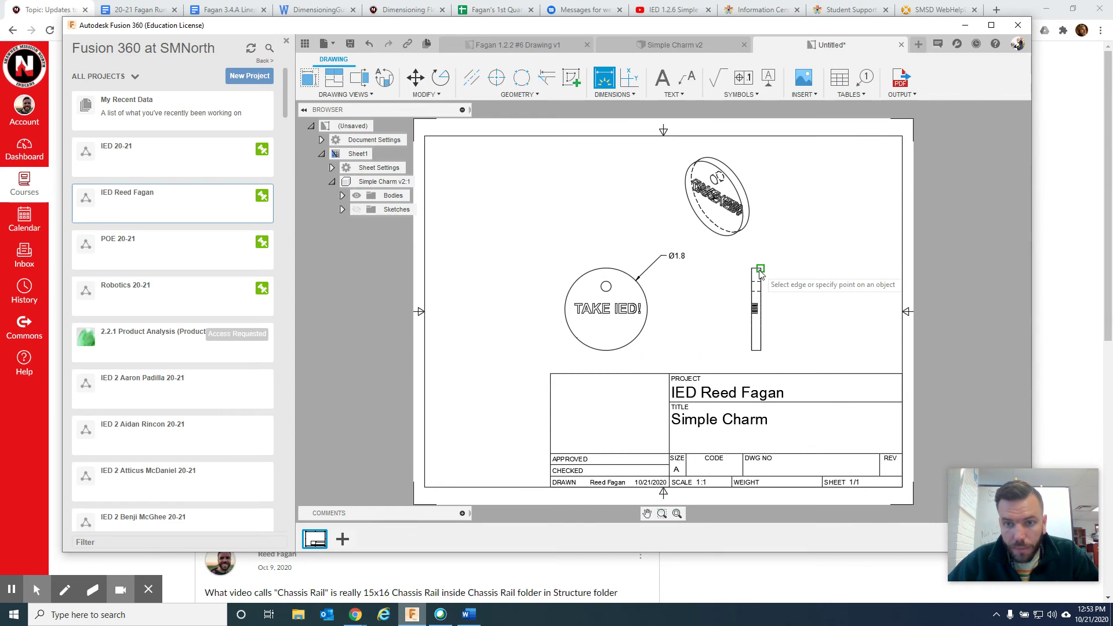
# Step: Dimension the charm's thickness across the short top edge of the side view, placing the dimension just above the view
pyautogui.click(760, 269)
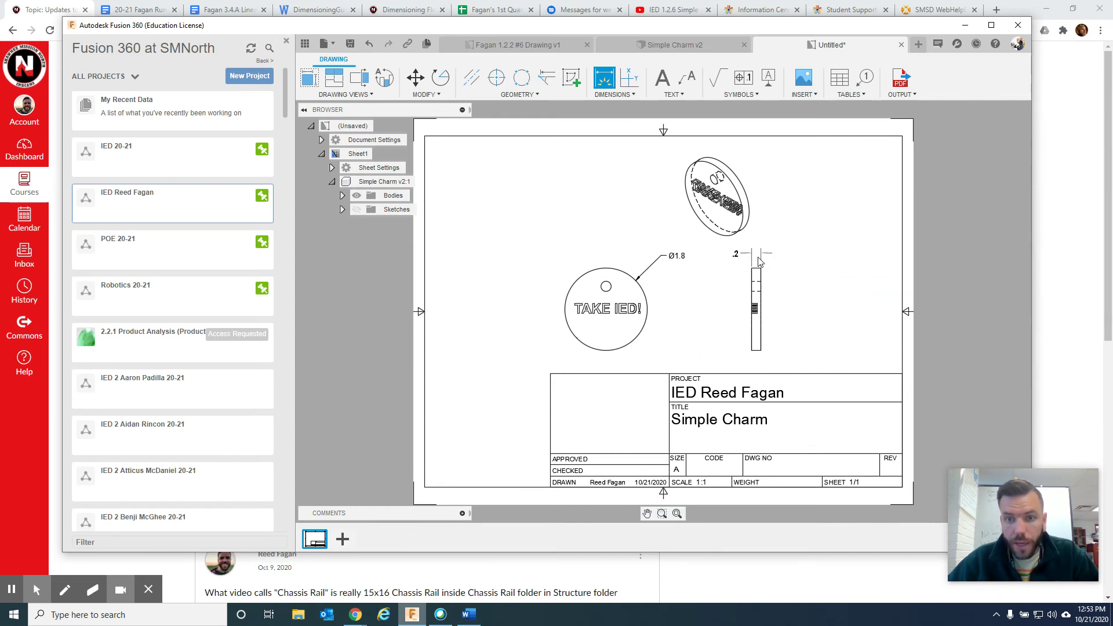
pyautogui.click(760, 261)
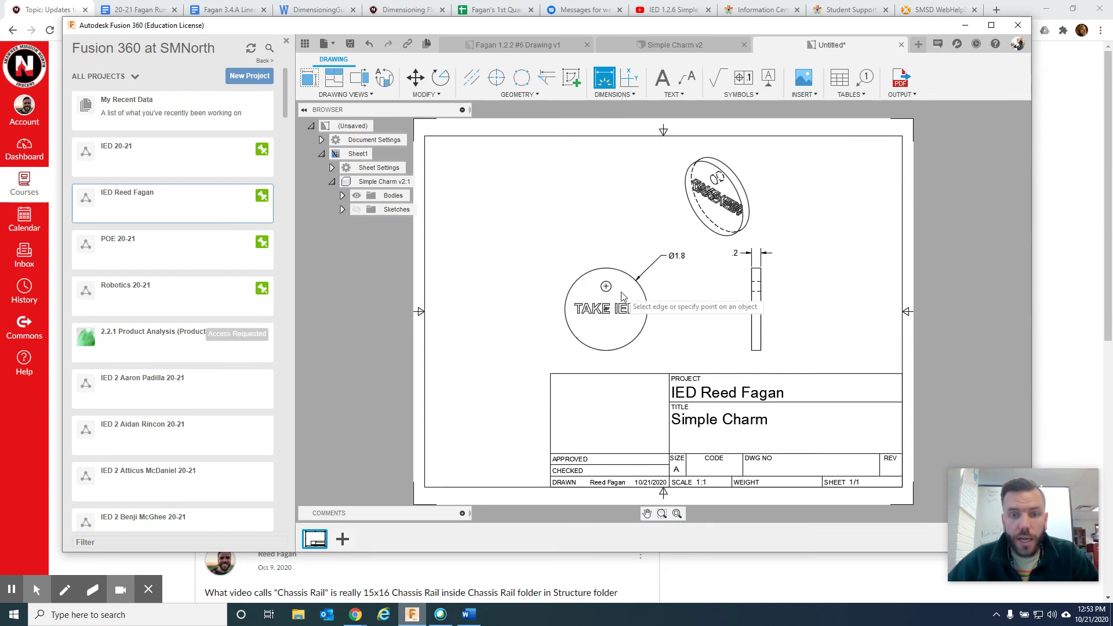
pyautogui.rightClick(619, 229)
pyautogui.click(653, 231)
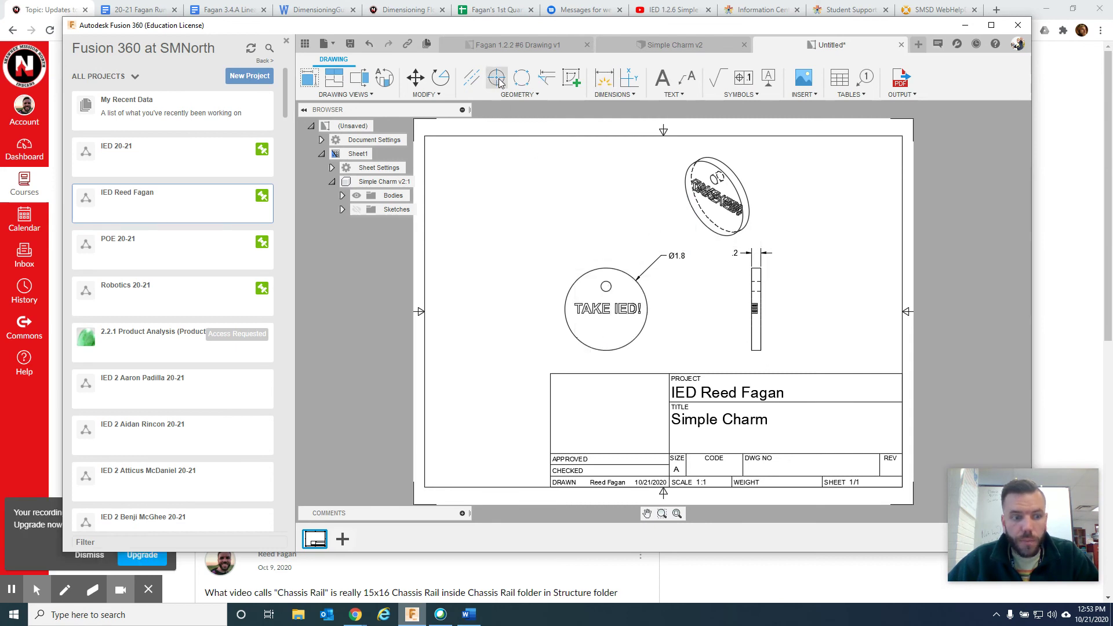
# Step: Add a center mark to the hole in the front view and a centerline between the hole's hidden edges in the side view
pyautogui.click(498, 85)
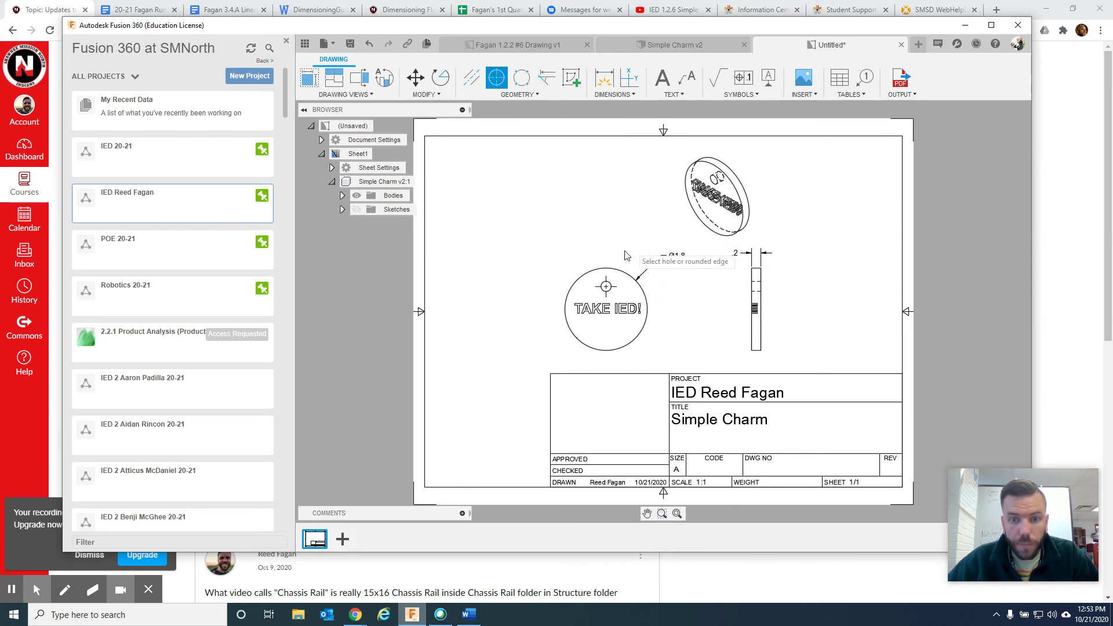
pyautogui.click(471, 77)
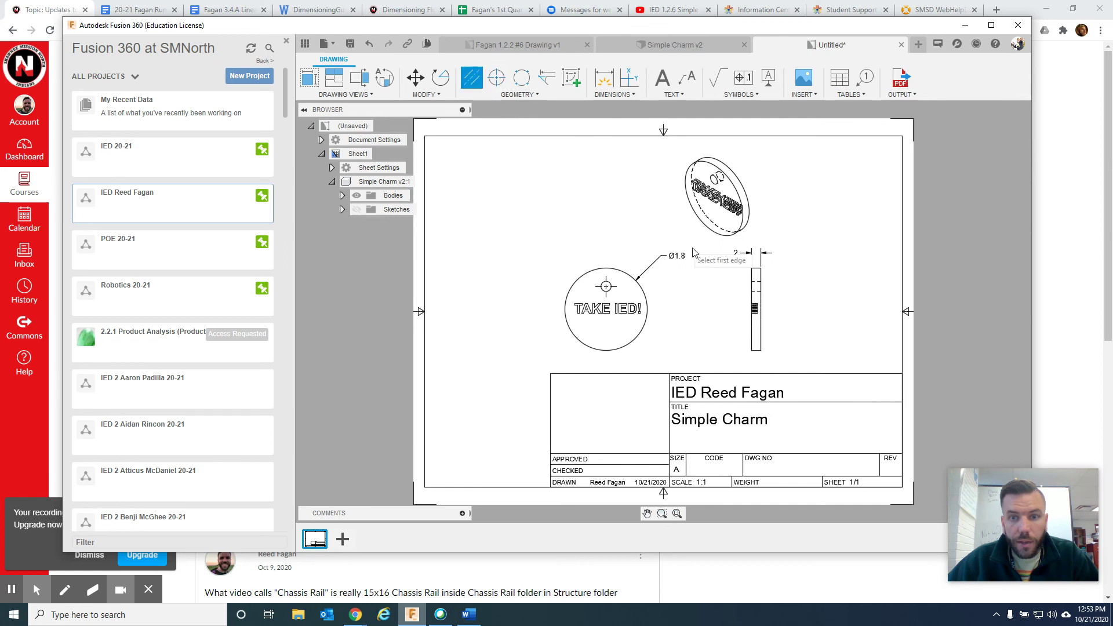
pyautogui.click(756, 288)
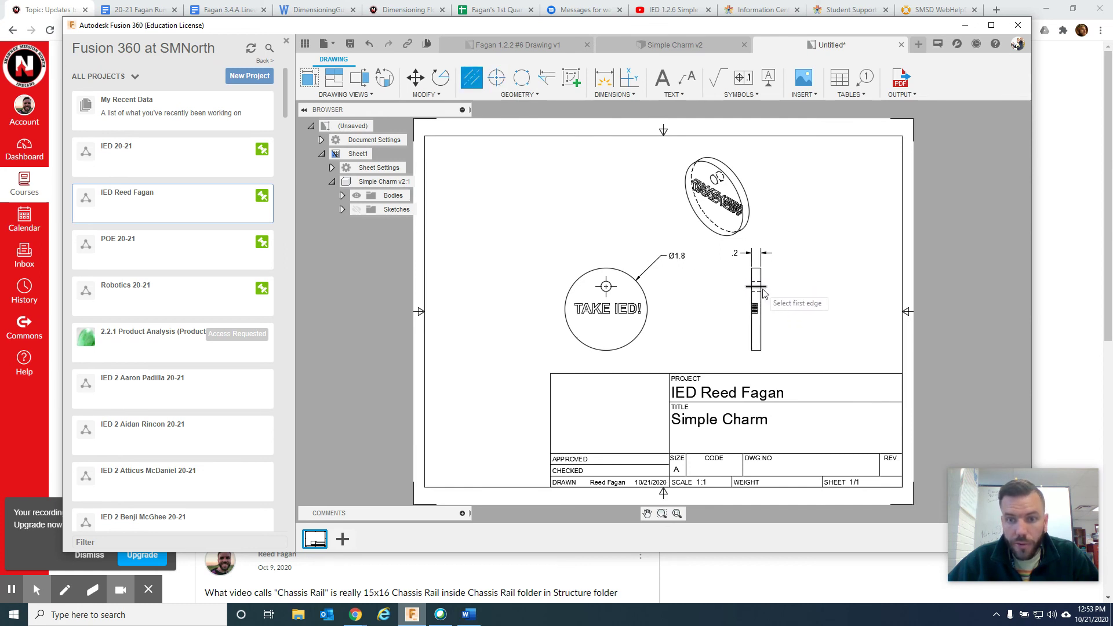